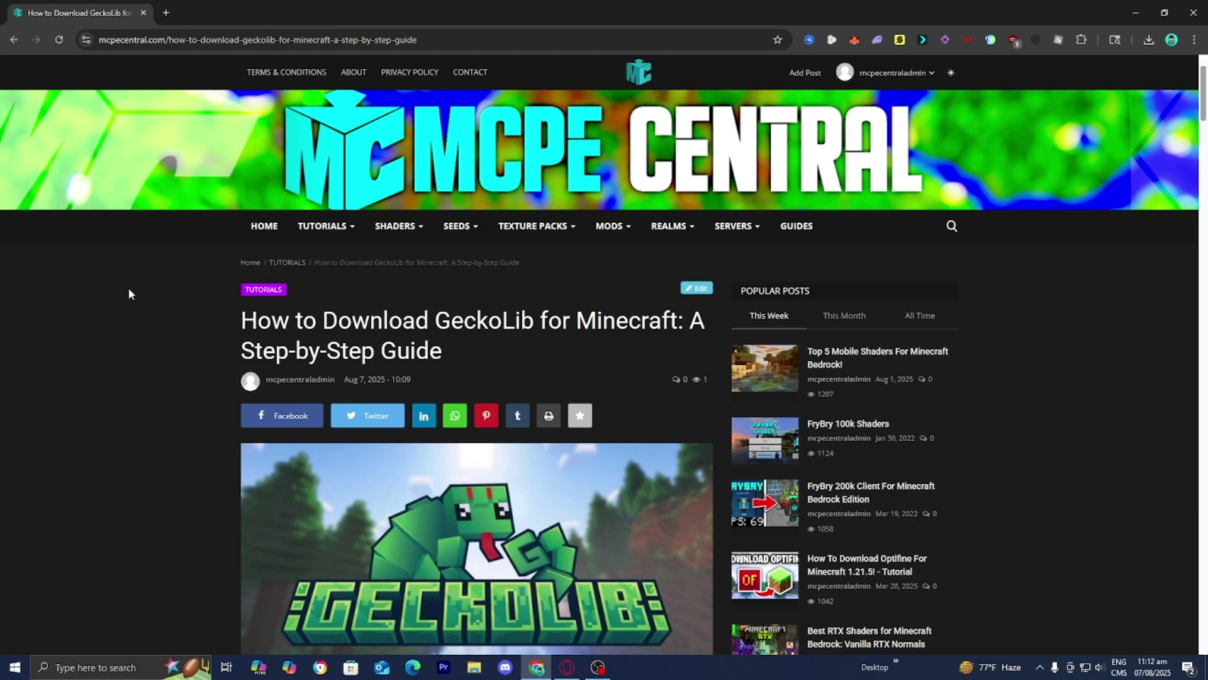
Scroll the GeckoLib guide down to Step 1's Fabric installer DOWNLOAD link (fabricmc.net/use/installer).
scroll(128, 294, down, 3)
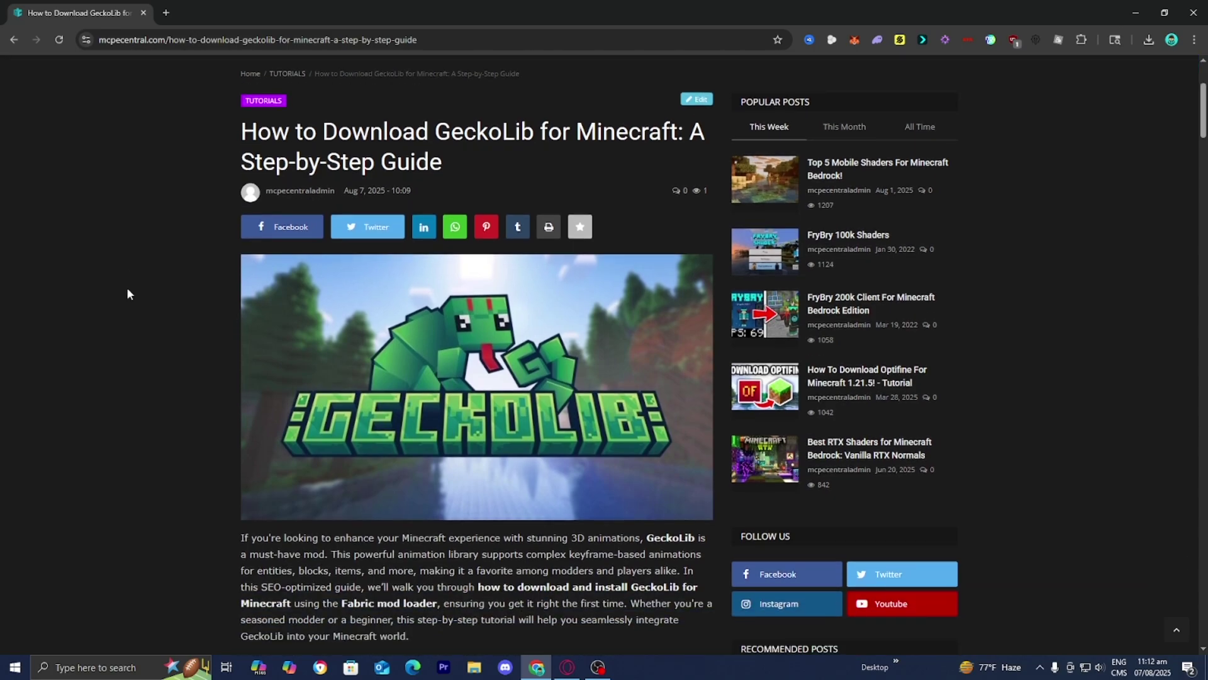
scroll(127, 293, down, 6)
scroll(124, 291, down, 5)
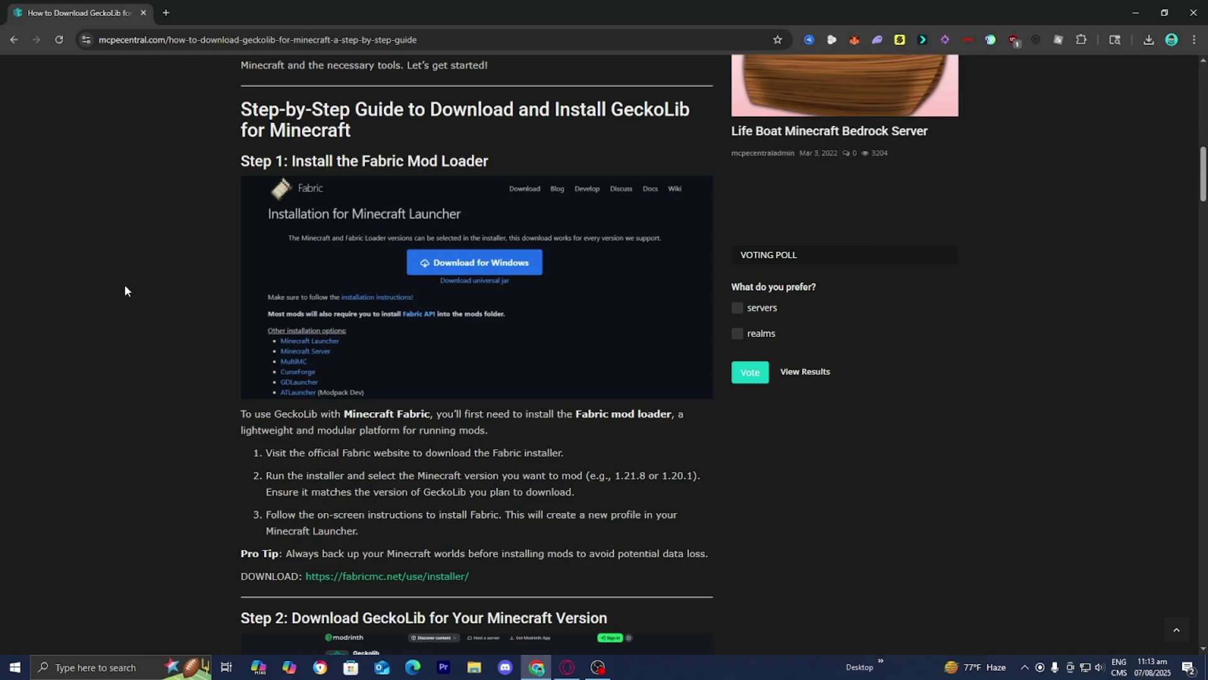
scroll(125, 288, down, 1)
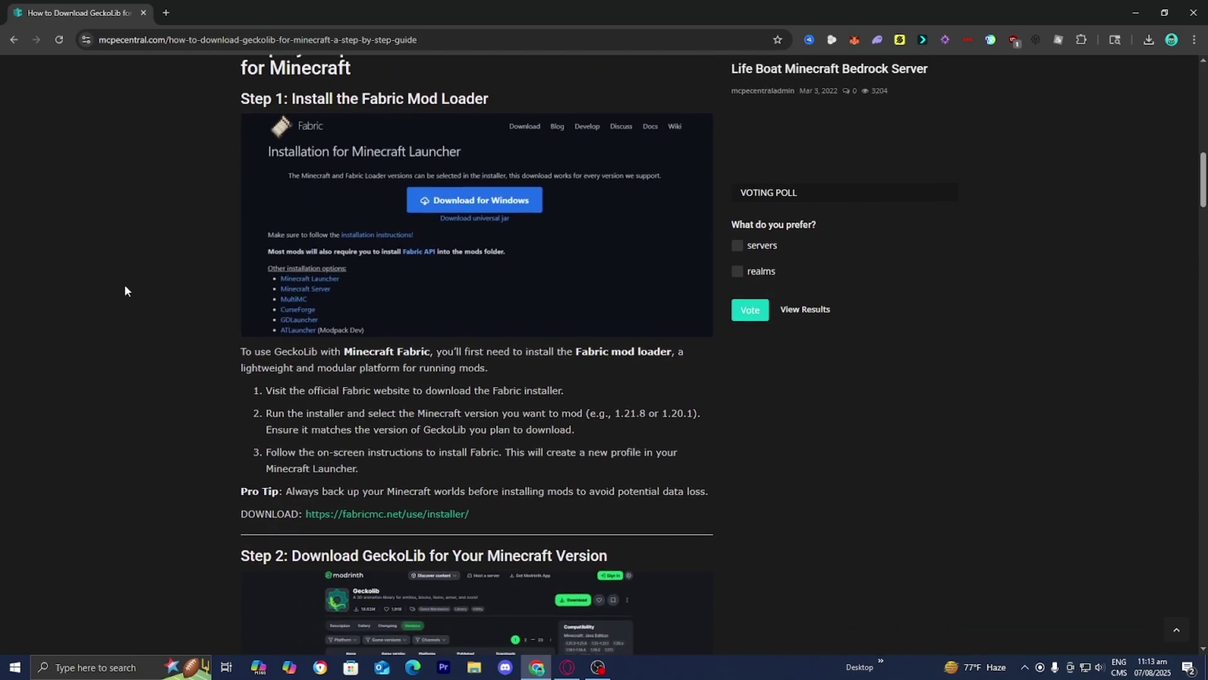
Download the universal fabric-installer-1.1.0.jar from the Fabric website and drag it onto the desktop.
click(360, 520)
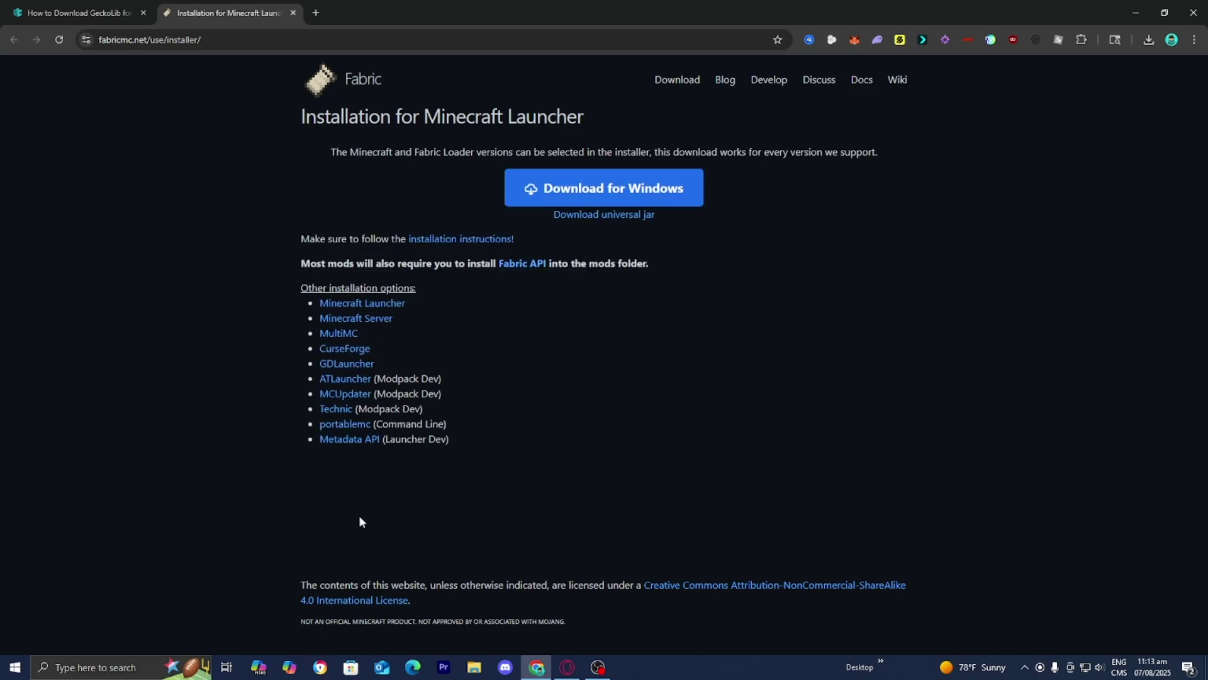
click(607, 217)
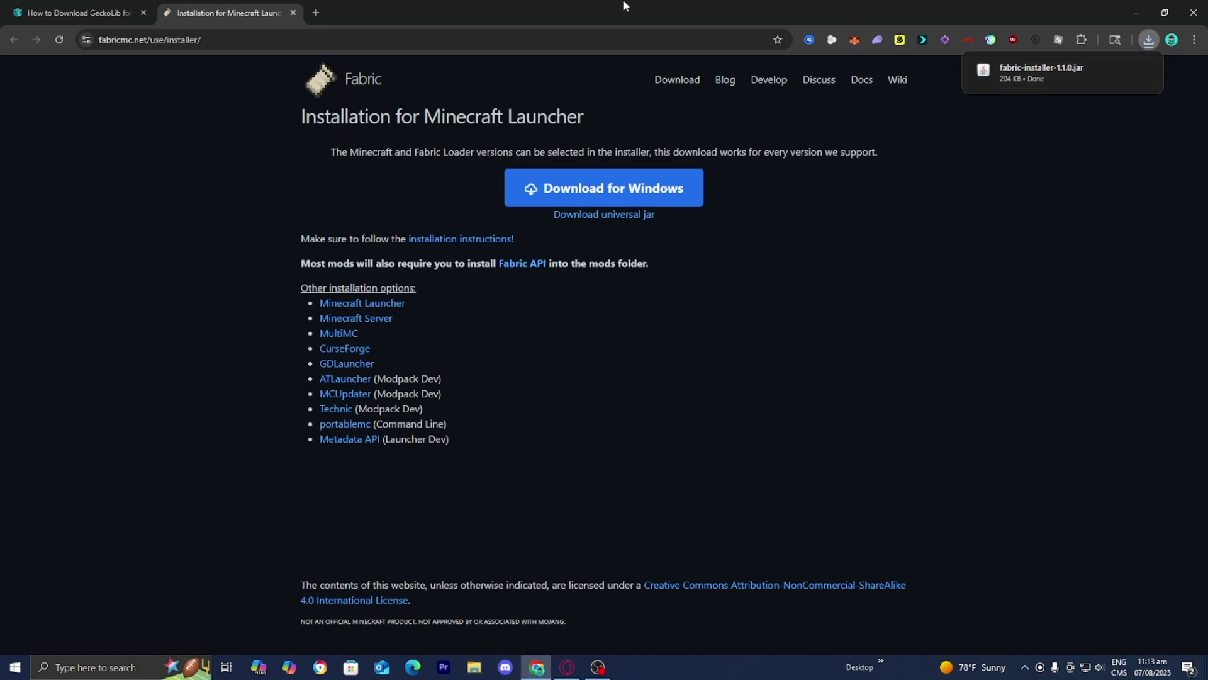
drag(703, 6, 557, 307)
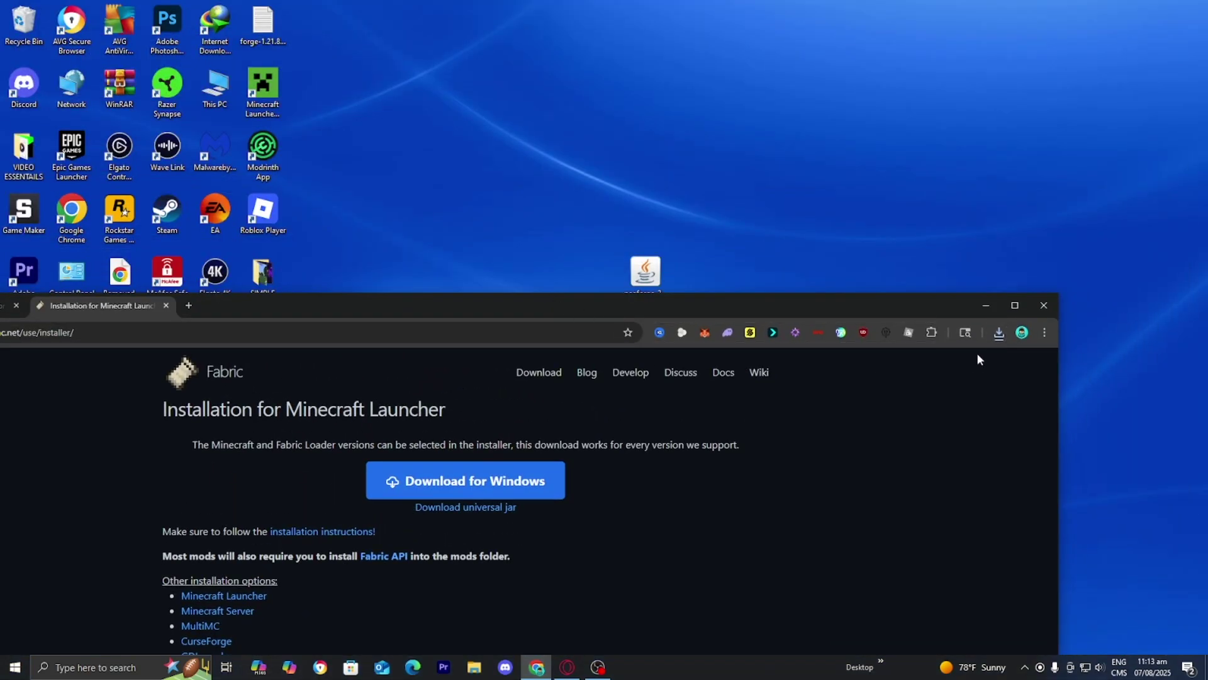
click(999, 332)
drag(882, 388, 884, 217)
click(986, 305)
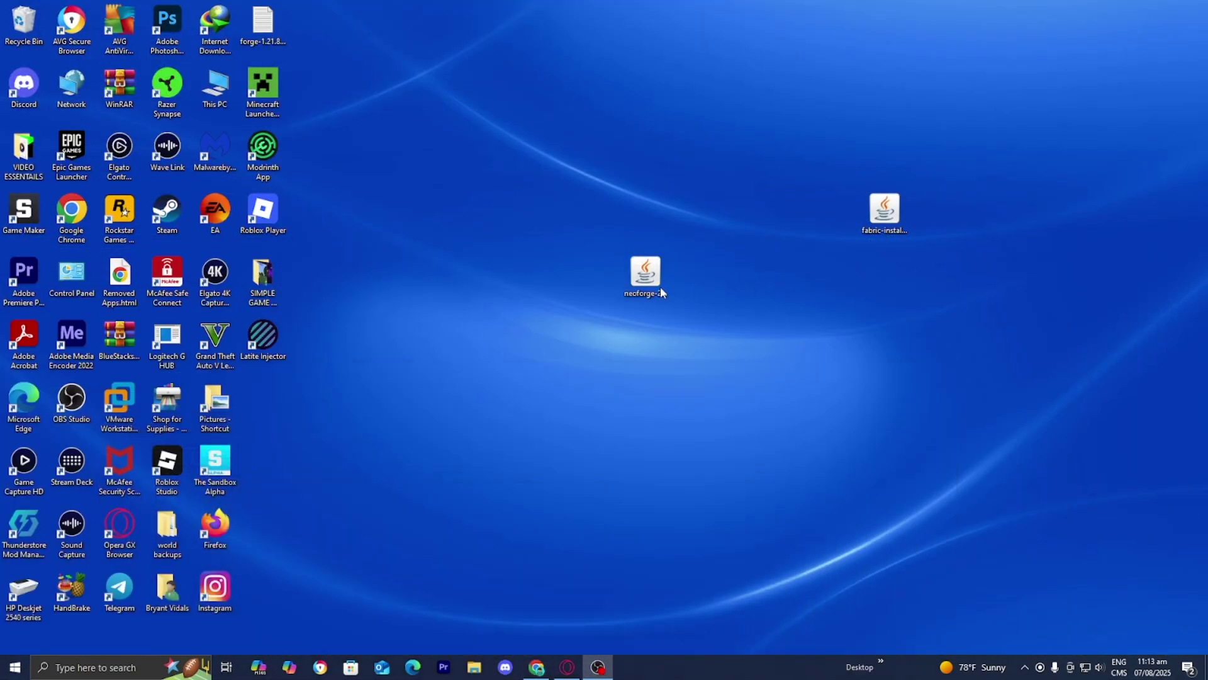
drag(661, 287, 278, 410)
drag(889, 235, 648, 296)
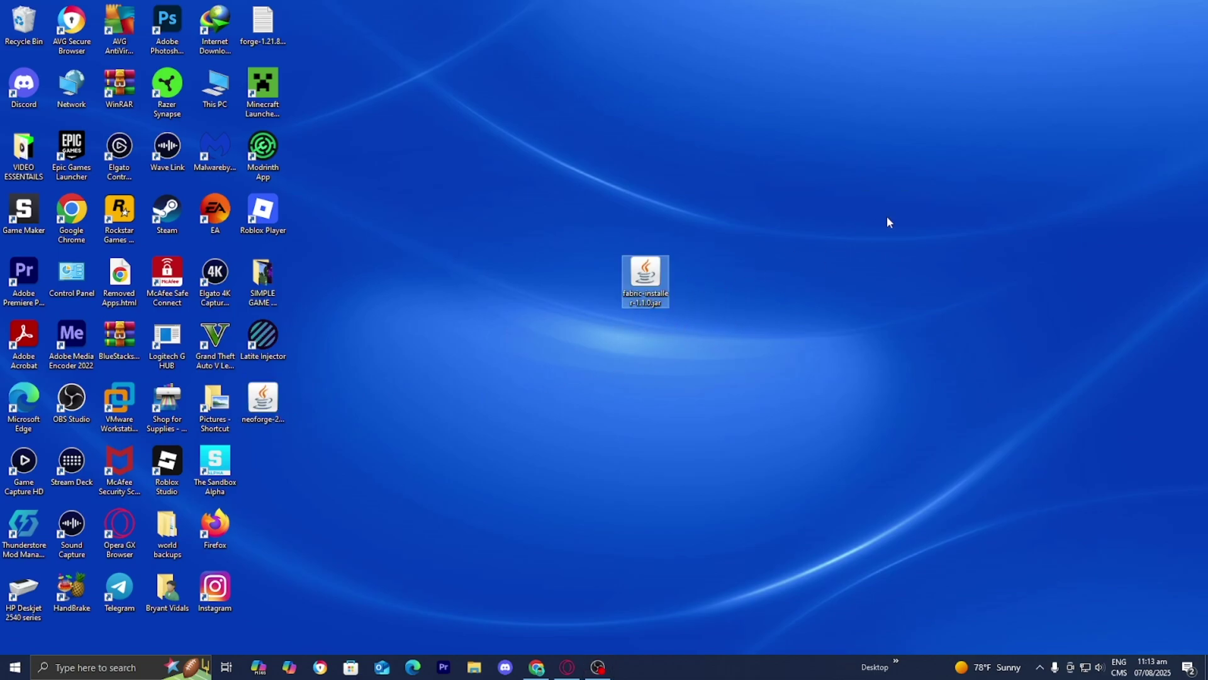
Maximize Chrome, return to the GeckoLib guide and scroll to the Modrinth GeckoLib versions link.
click(538, 673)
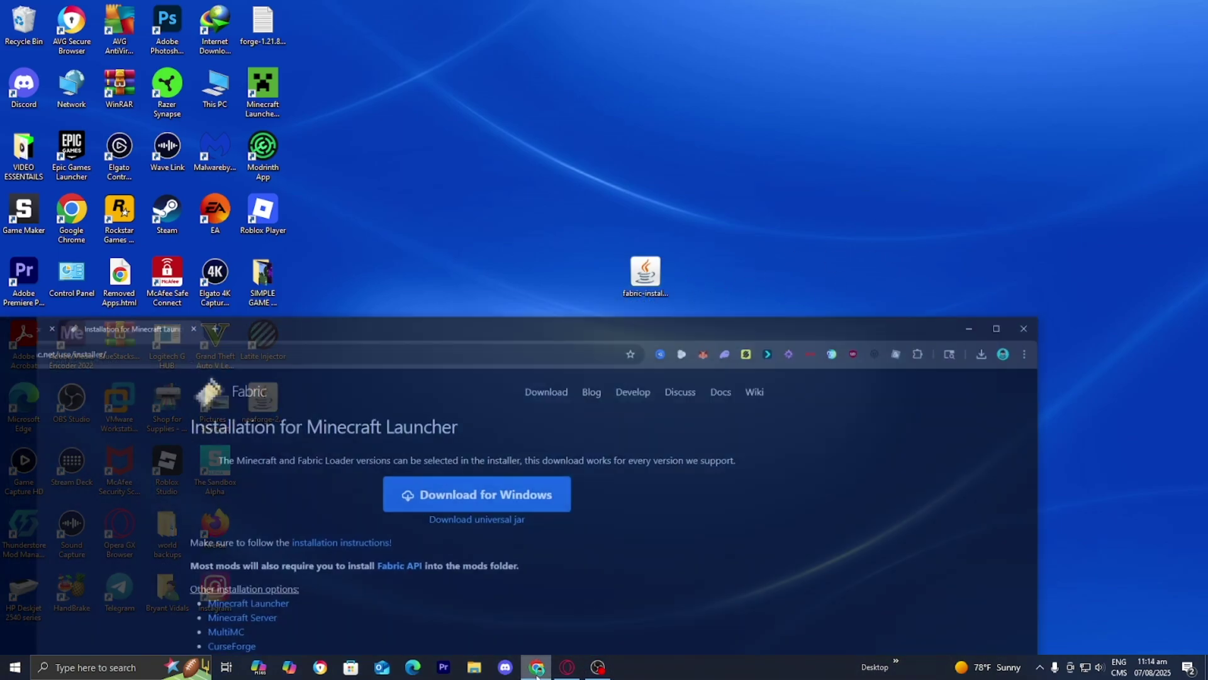
click(1015, 307)
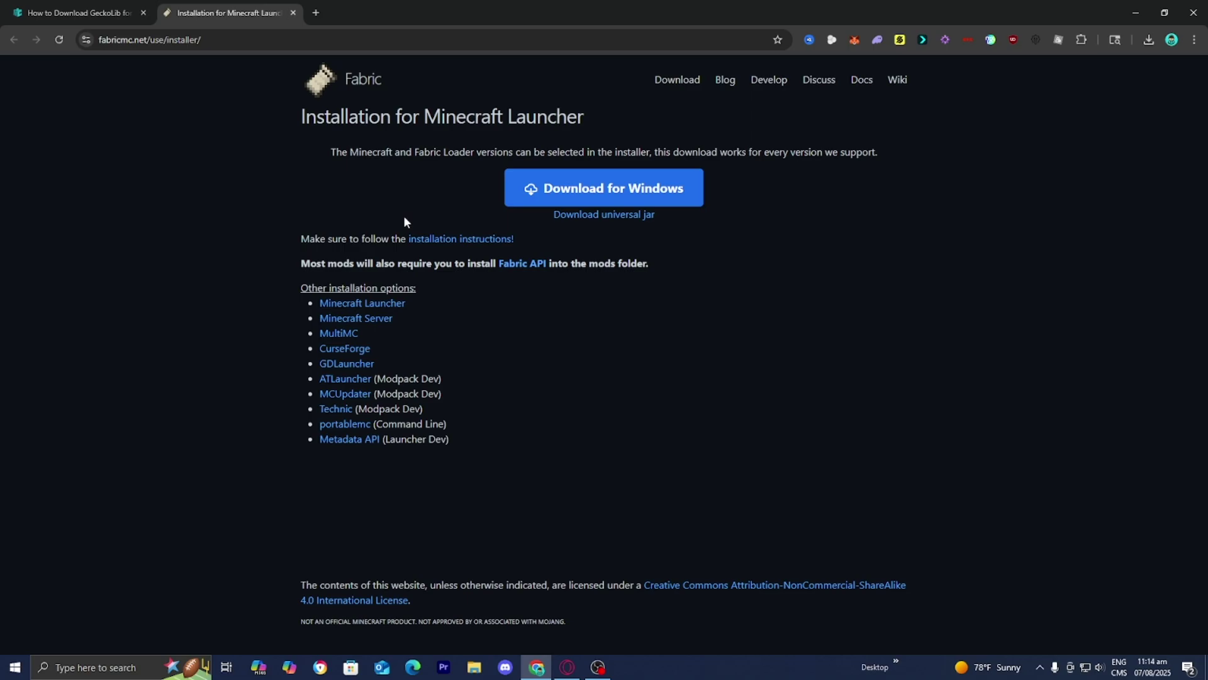
click(130, 9)
scroll(1, 255, down, 5)
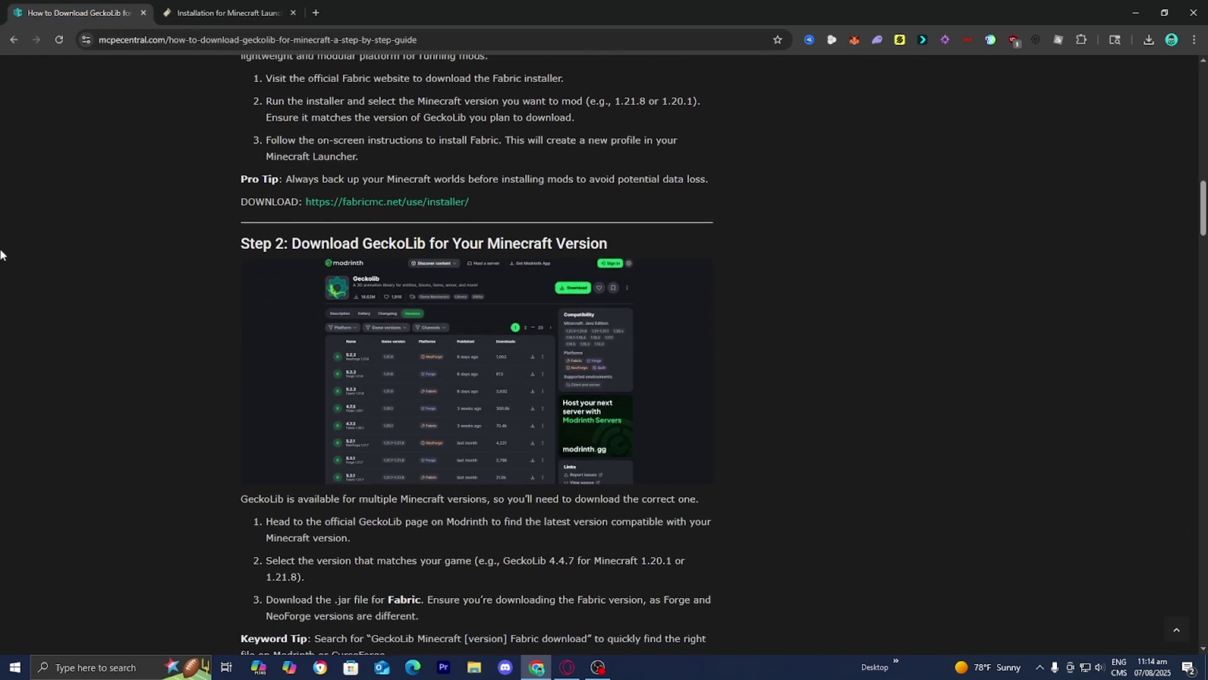
scroll(1, 254, down, 1)
scroll(1, 255, down, 1)
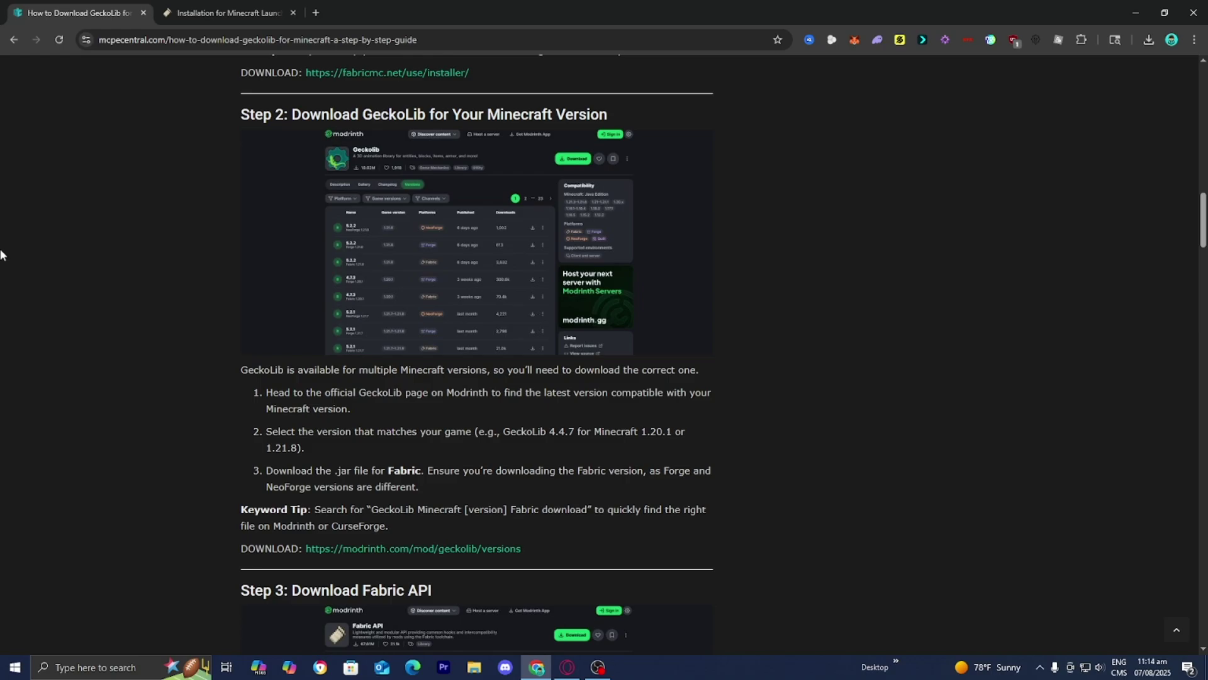
Download geckolib-fabric-1.21.8-5.2.2.jar from Modrinth and copy it onto the desktop.
click(373, 550)
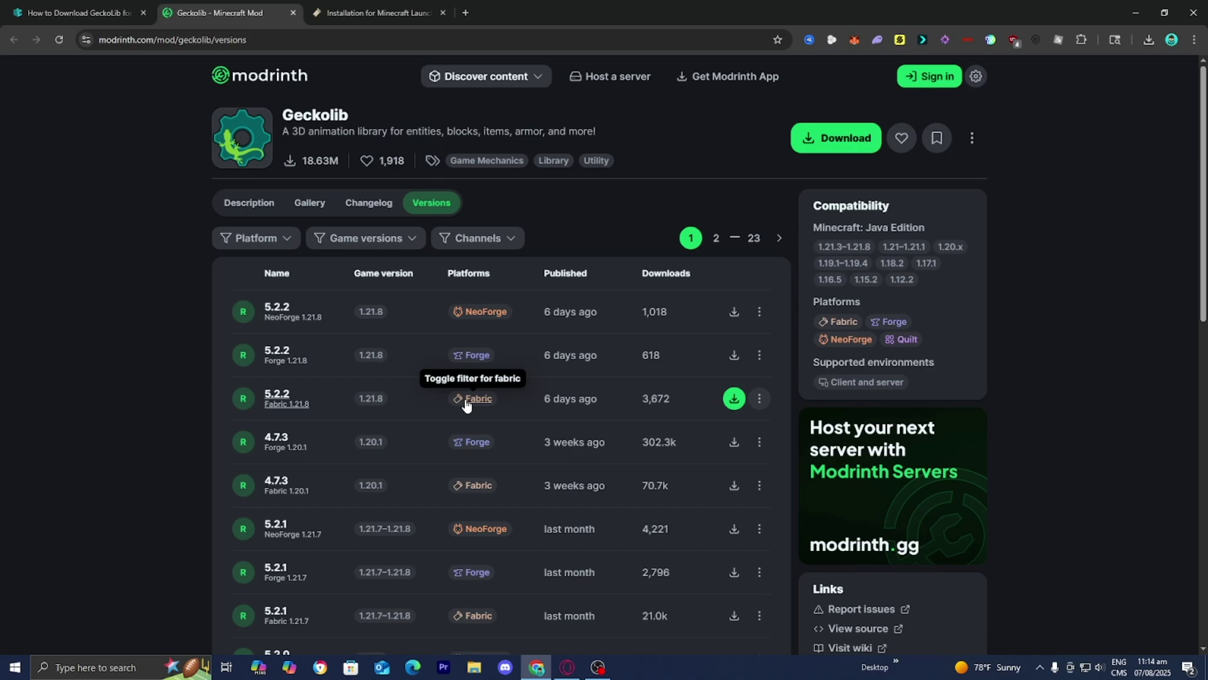
click(733, 399)
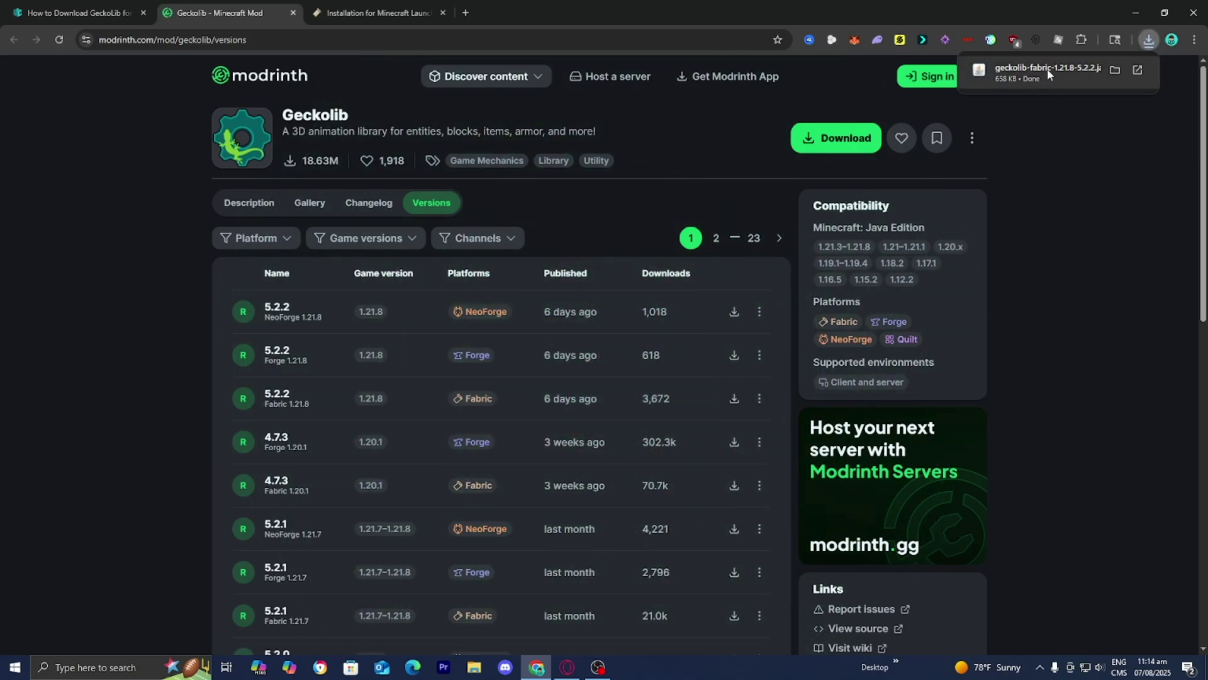
drag(983, 8, 792, 349)
click(965, 385)
drag(852, 473, 733, 242)
click(979, 357)
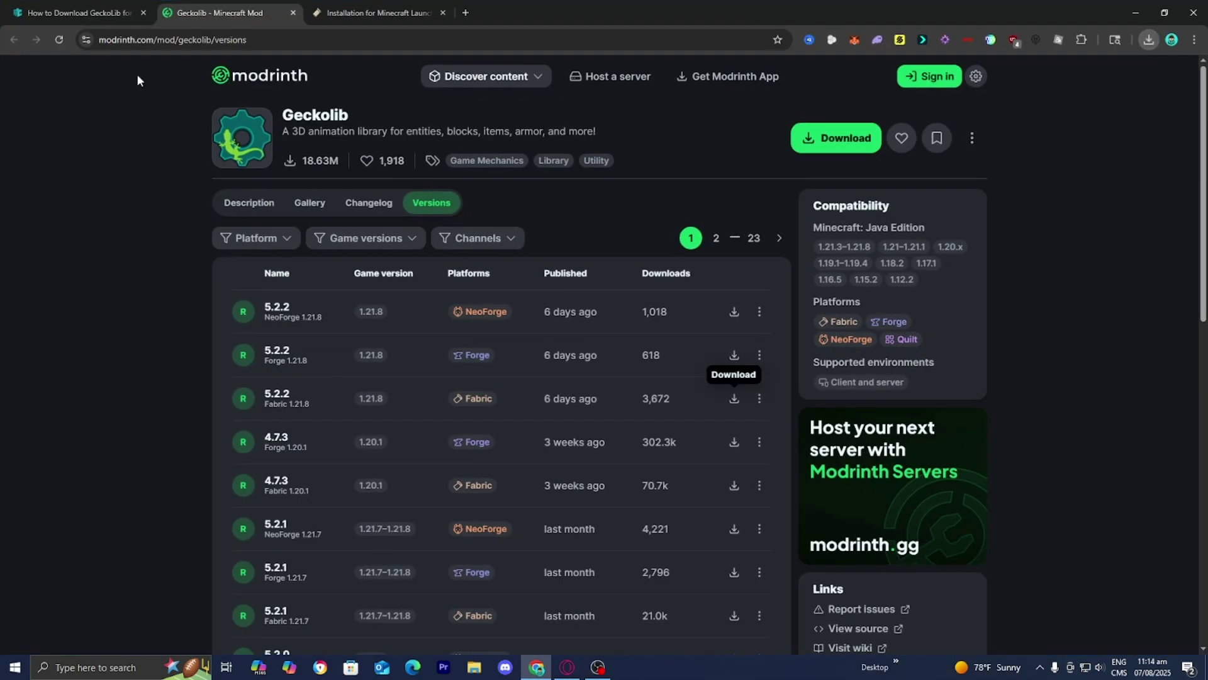
click(78, 12)
Download the Fabric API build fabric-api-0.130.0+1.21.8.jar from its Modrinth versions page.
scroll(126, 226, down, 8)
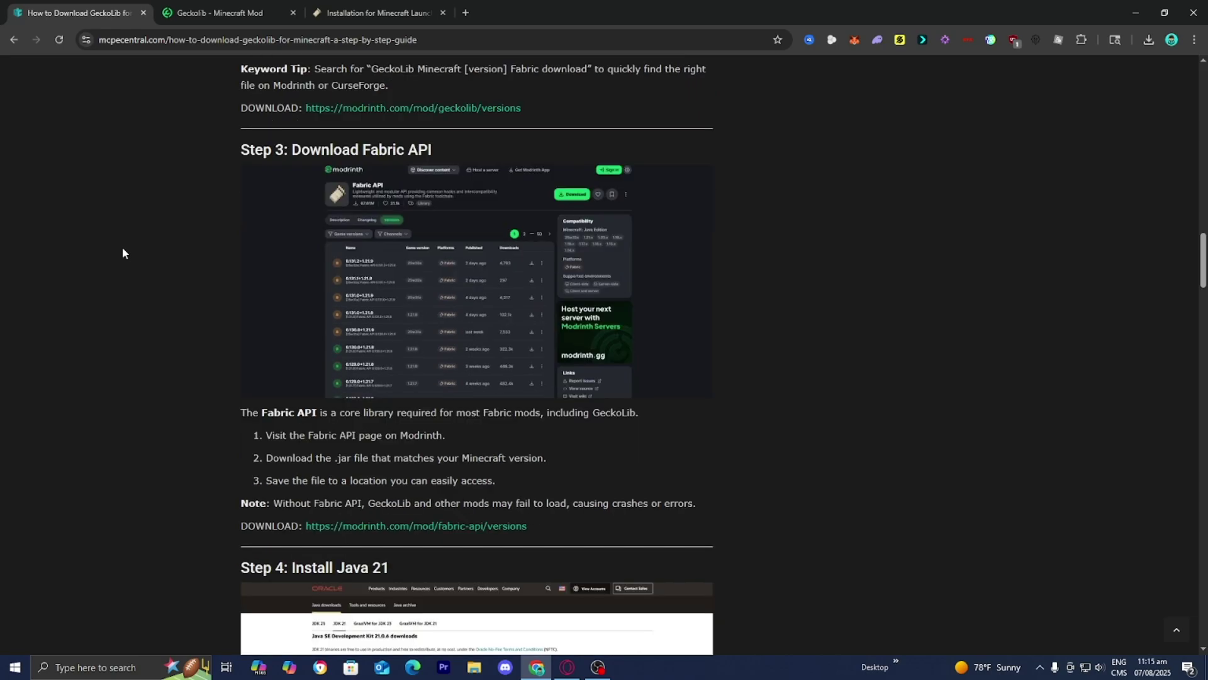
click(472, 526)
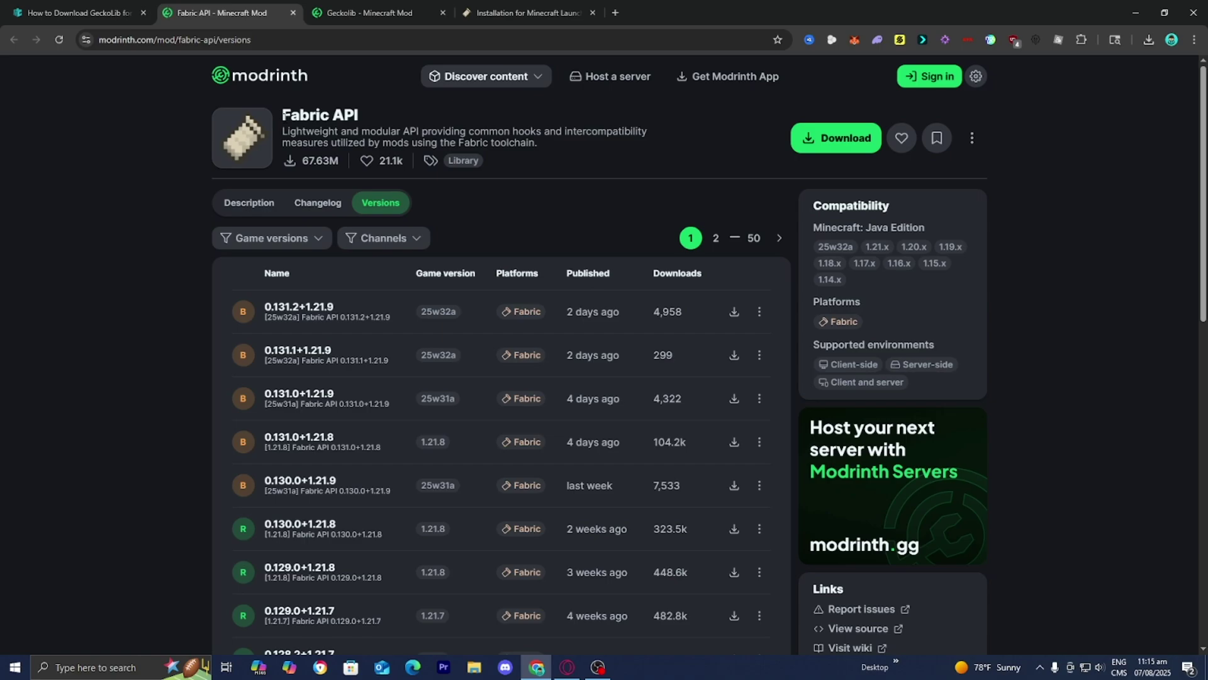
scroll(302, 153, down, 1)
scroll(302, 153, down, 1)
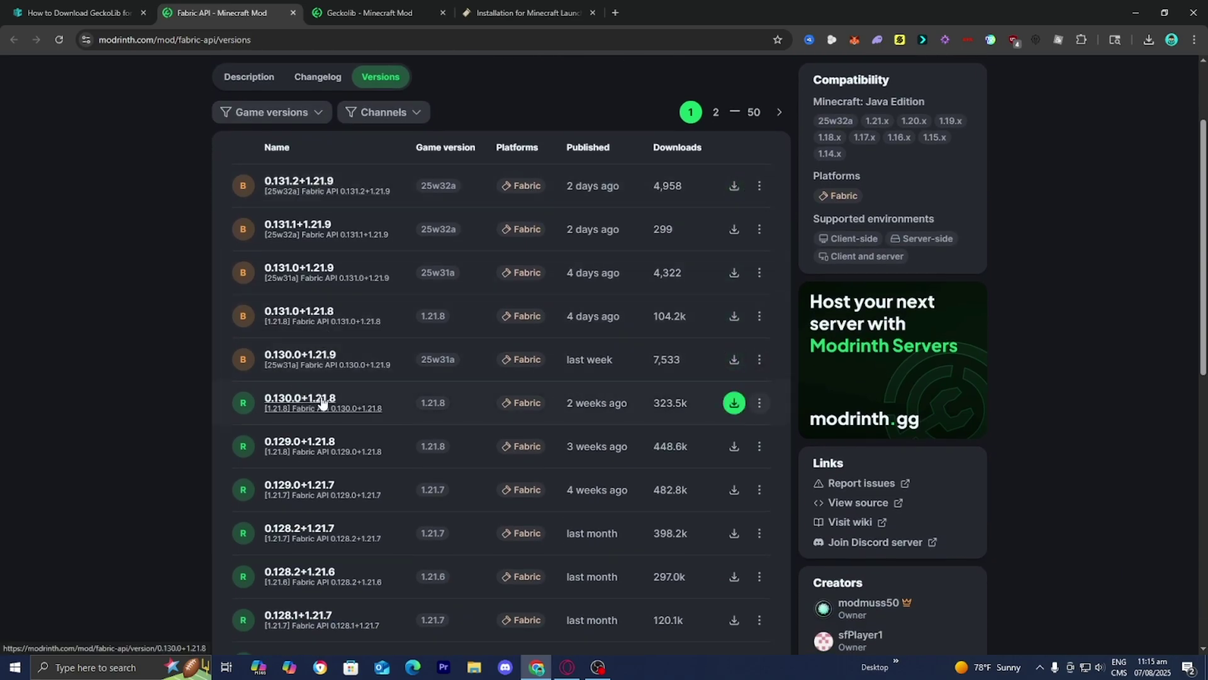
click(733, 403)
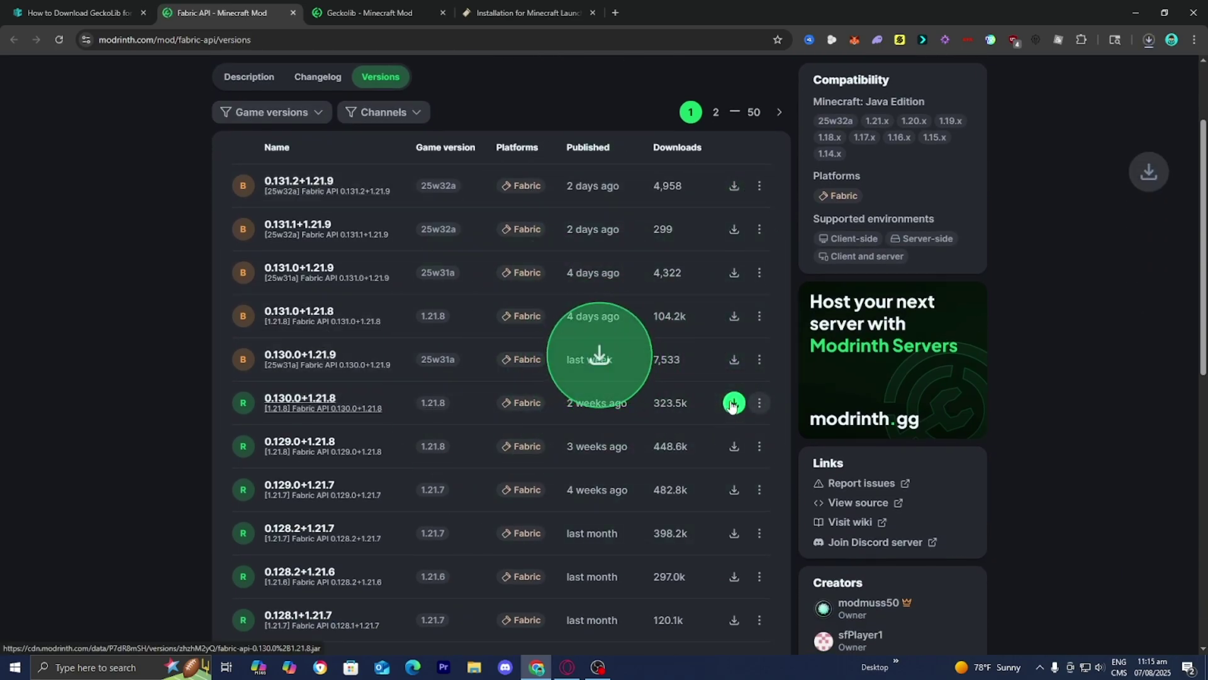
Check the recent downloads list, then return to the GeckoLib guide at Step 4, Install Java 21.
click(1164, 12)
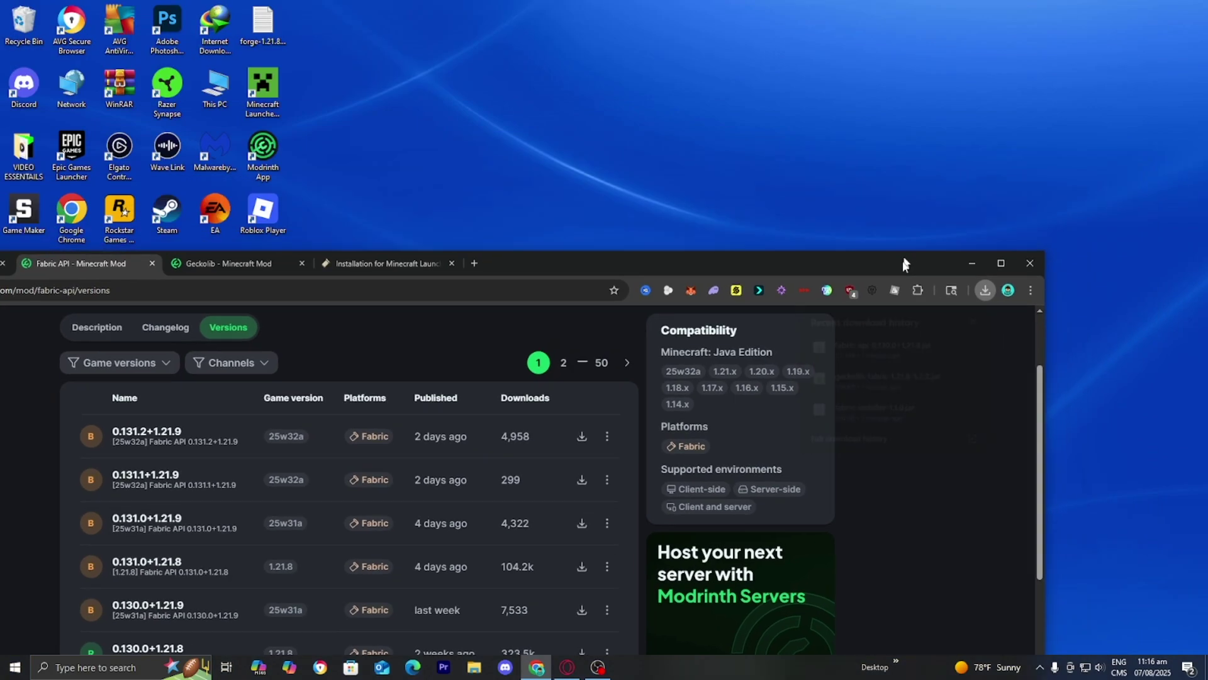
click(983, 312)
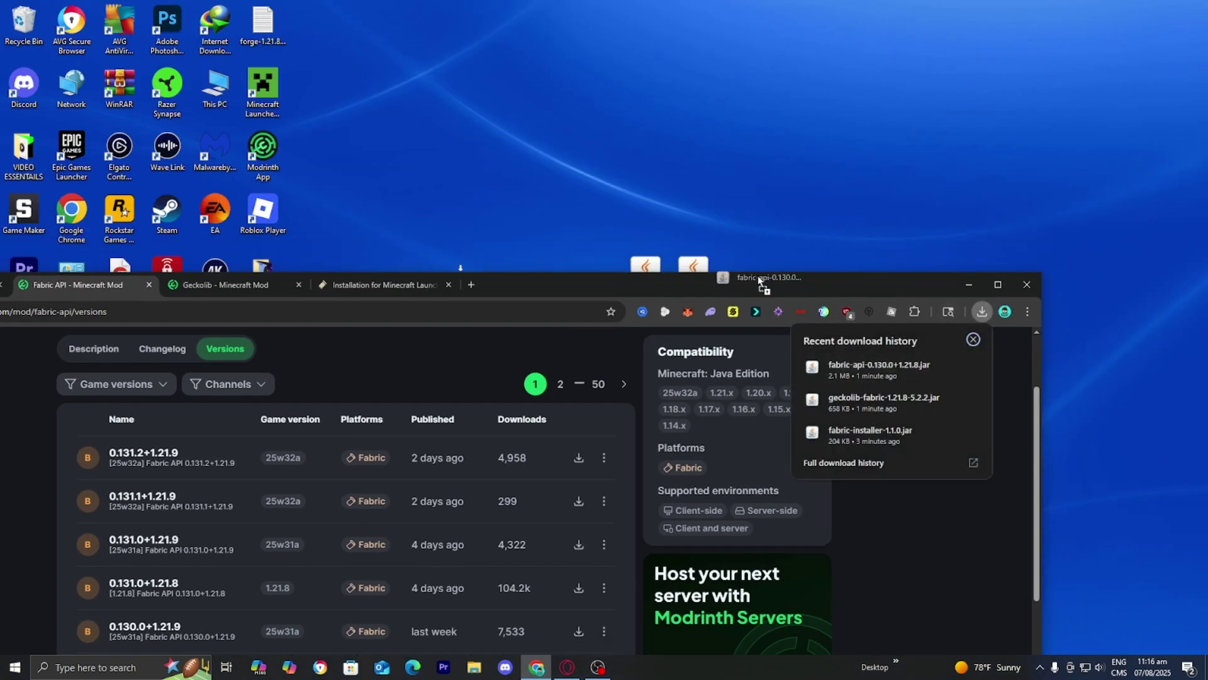
click(997, 285)
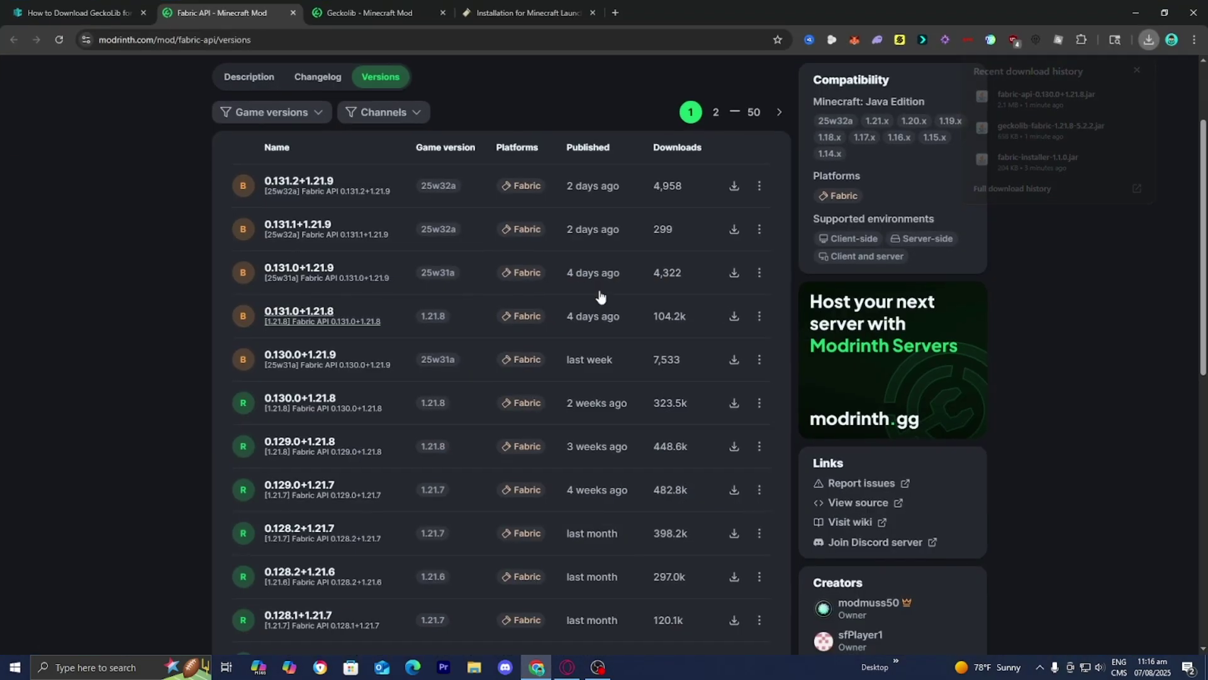
click(75, 21)
scroll(267, 233, down, 7)
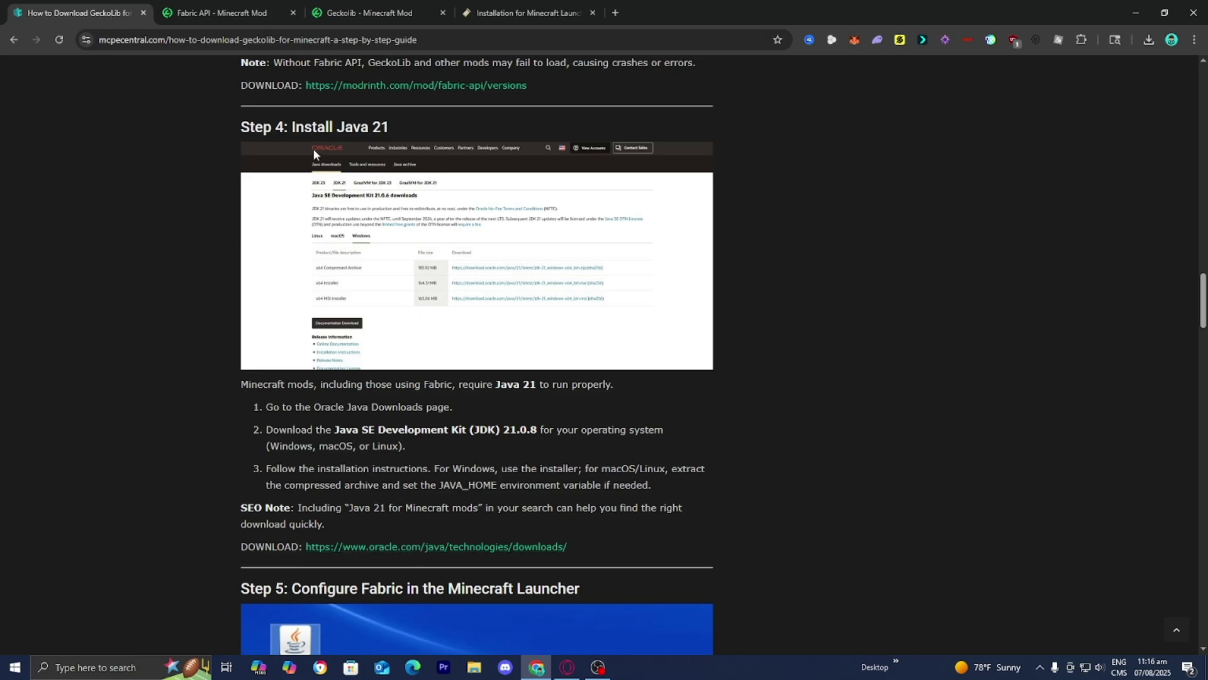
Show Oracle's JDK 21.0.8 Windows downloads and highlight the 164.42 MB x64 Installer.
click(422, 546)
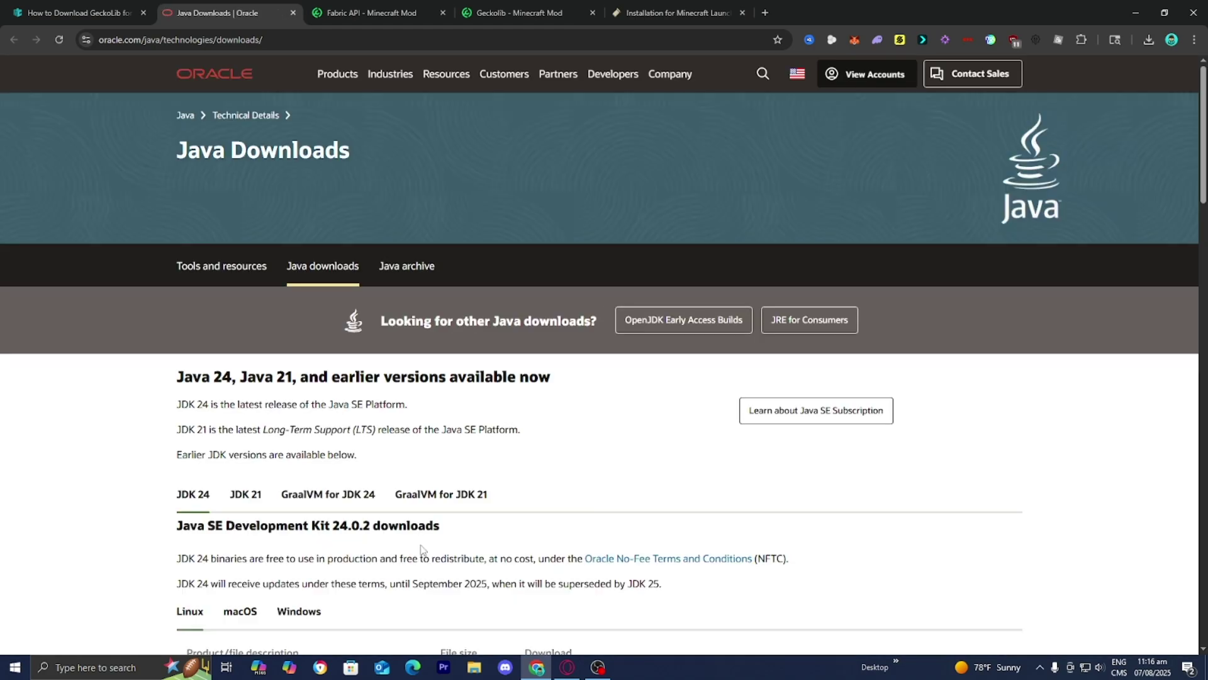
scroll(421, 547, down, 3)
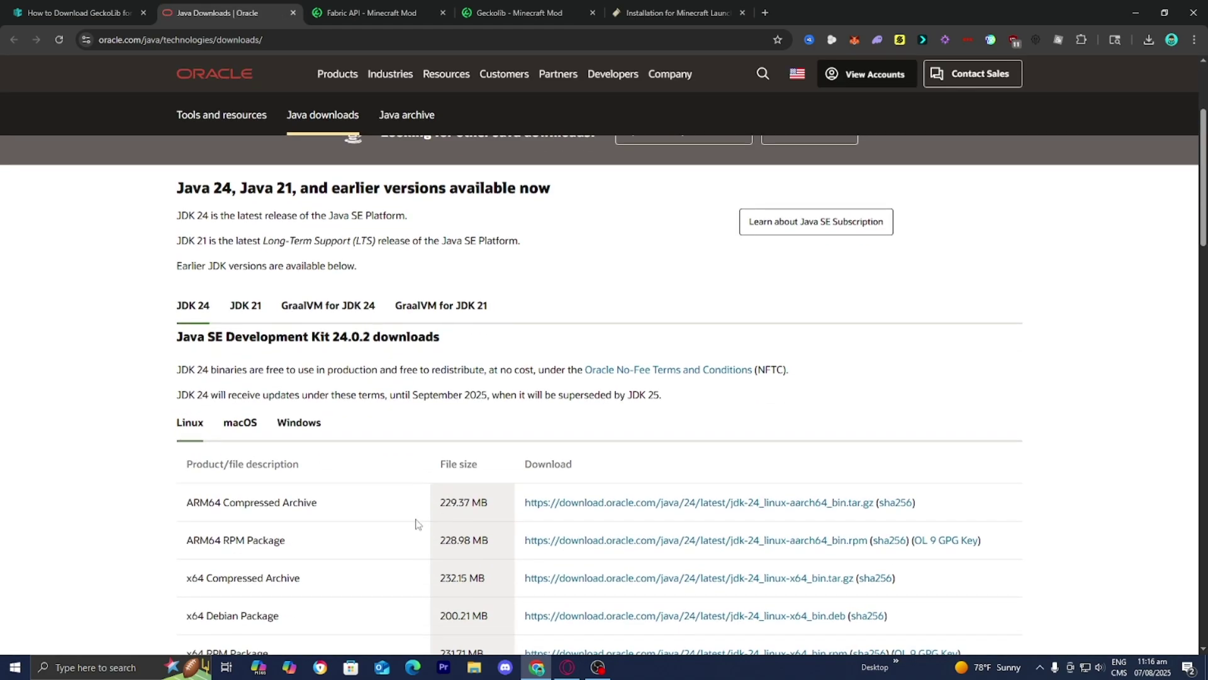
click(258, 308)
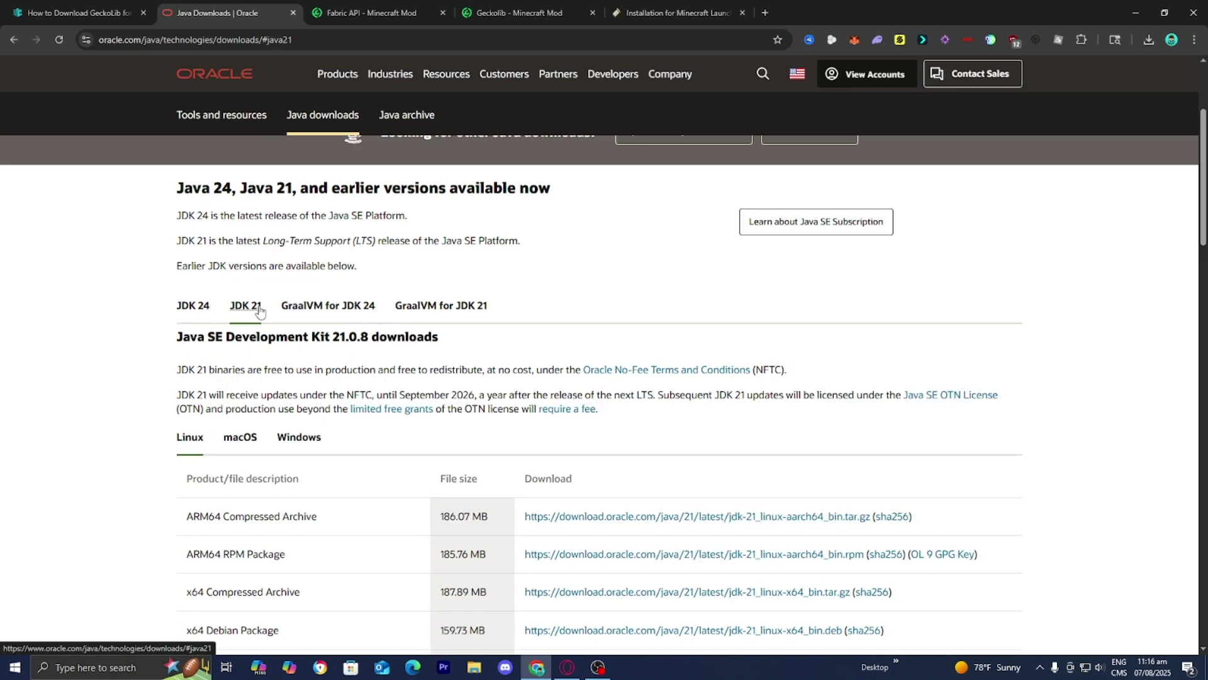
scroll(265, 314, down, 2)
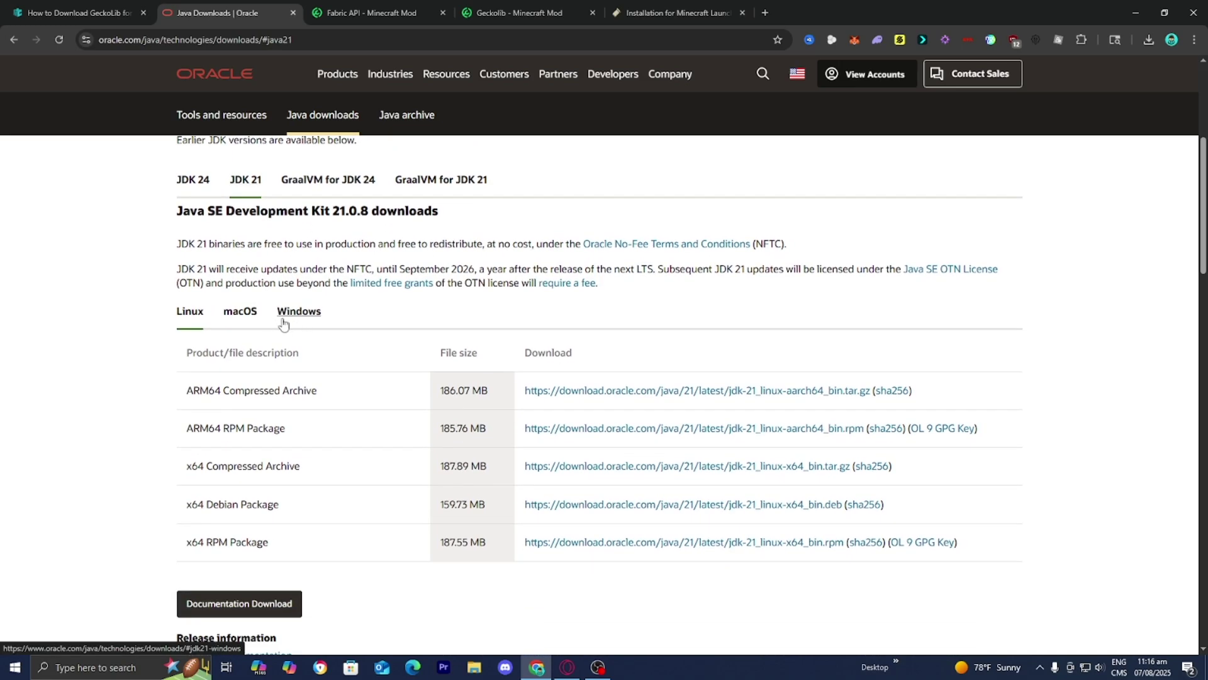
click(282, 321)
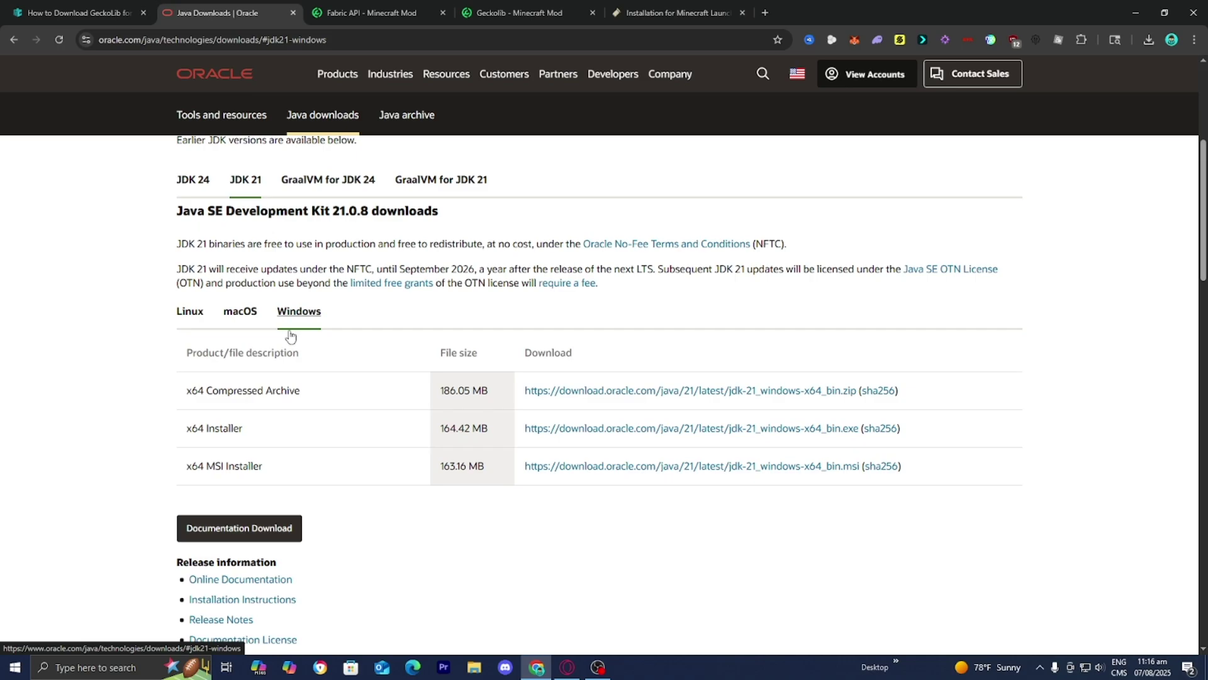
drag(259, 425, 183, 444)
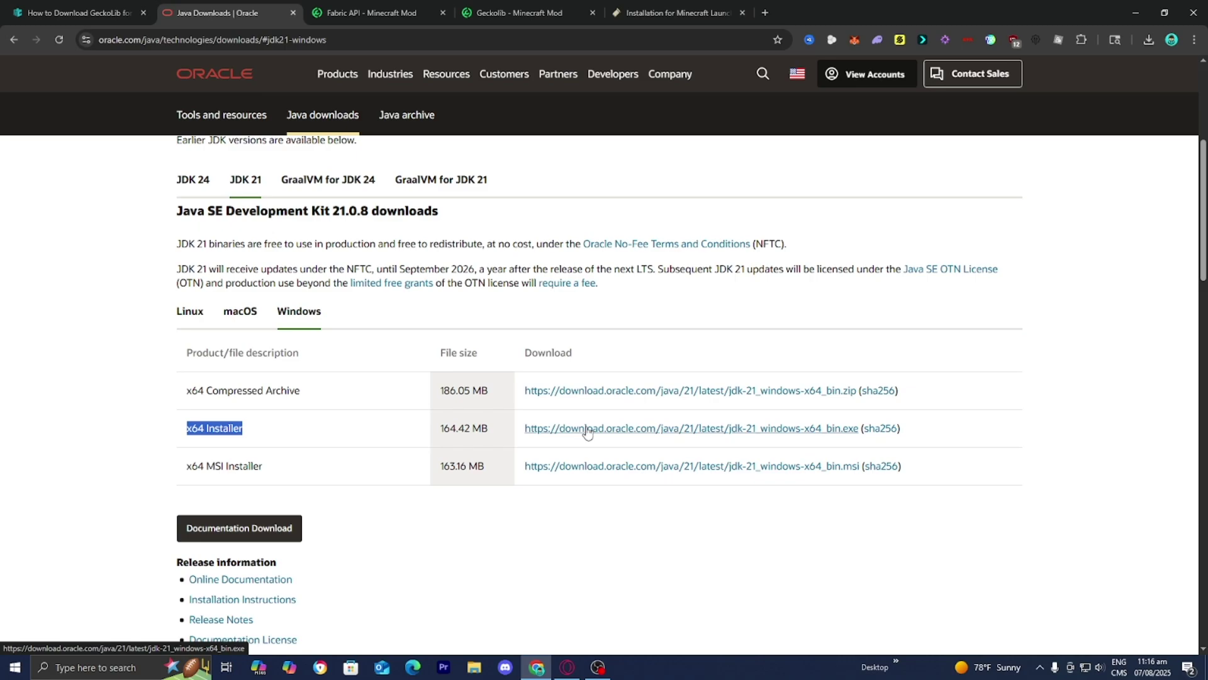
click(378, 426)
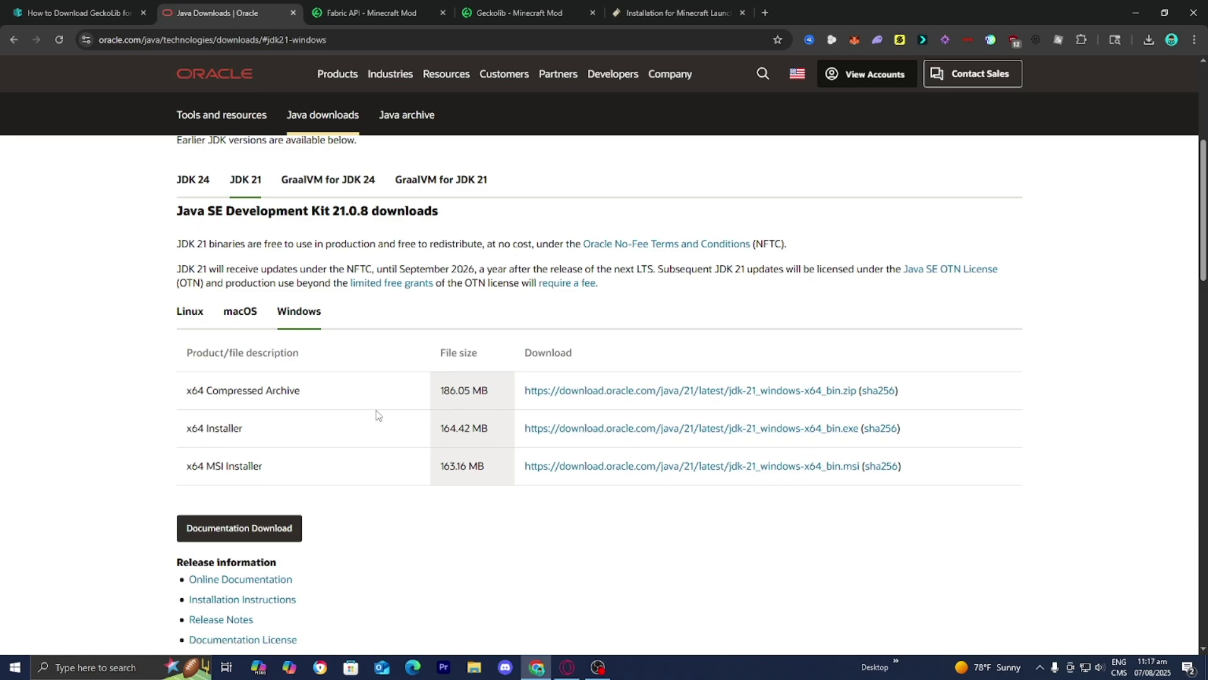
Line up the fabric-installer, GeckoLib and fabric-api jars in a row on the desktop.
click(1135, 13)
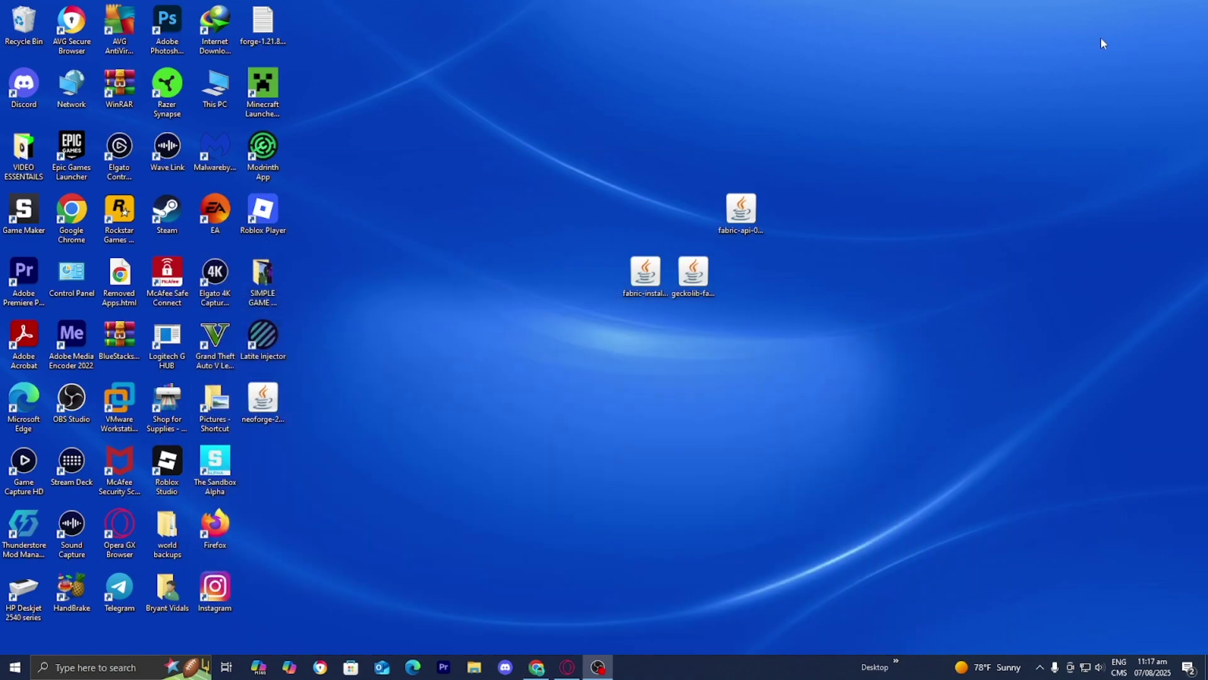
drag(741, 232, 742, 289)
drag(647, 280, 597, 343)
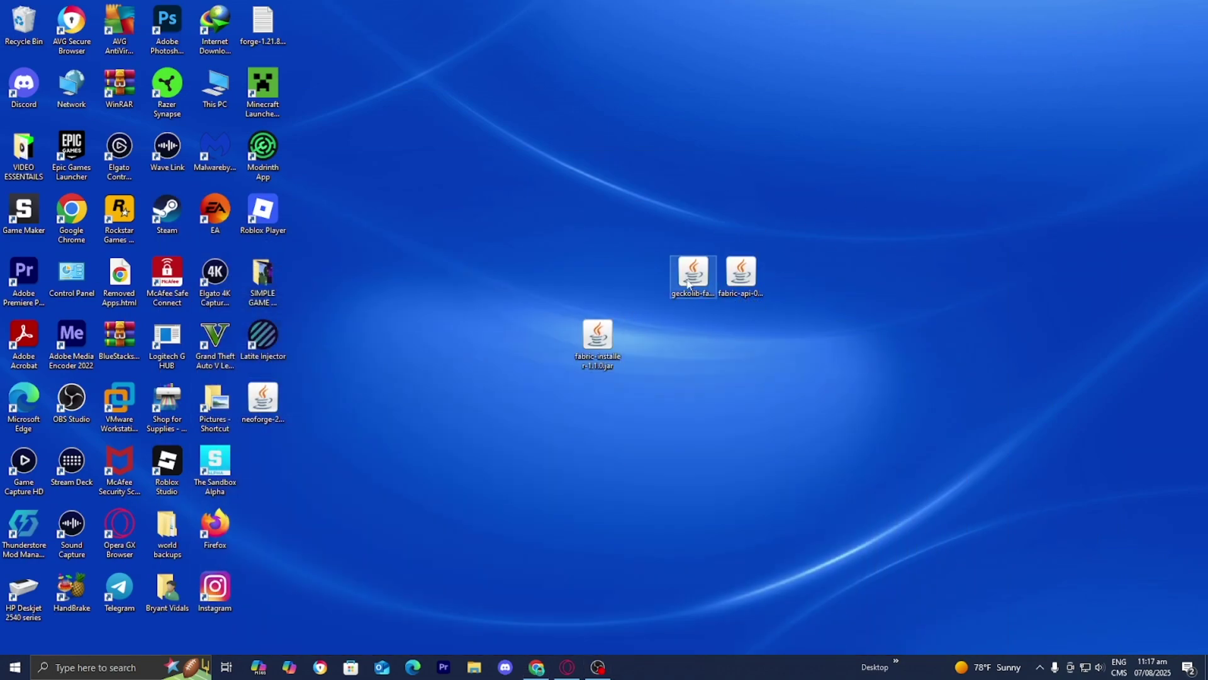
drag(692, 280, 646, 343)
drag(741, 277, 695, 340)
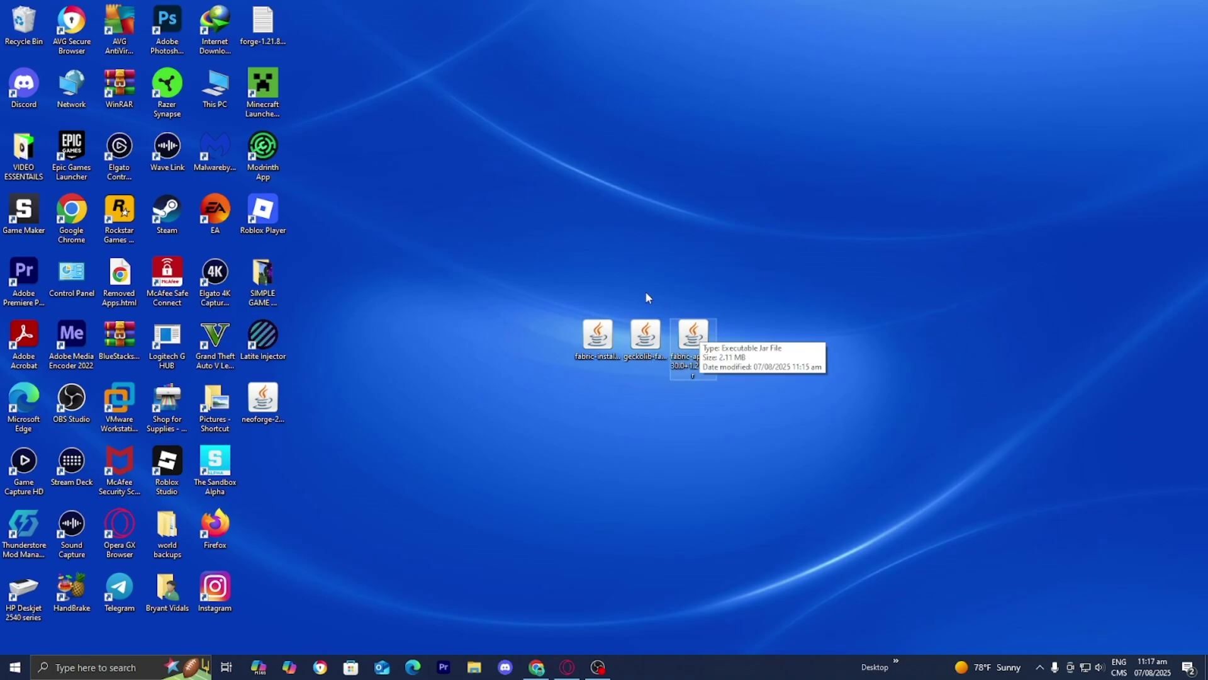
Launch fabric-installer-1.1.0.jar with Java(TM) Platform SE binary via Open with.
right_click(594, 348)
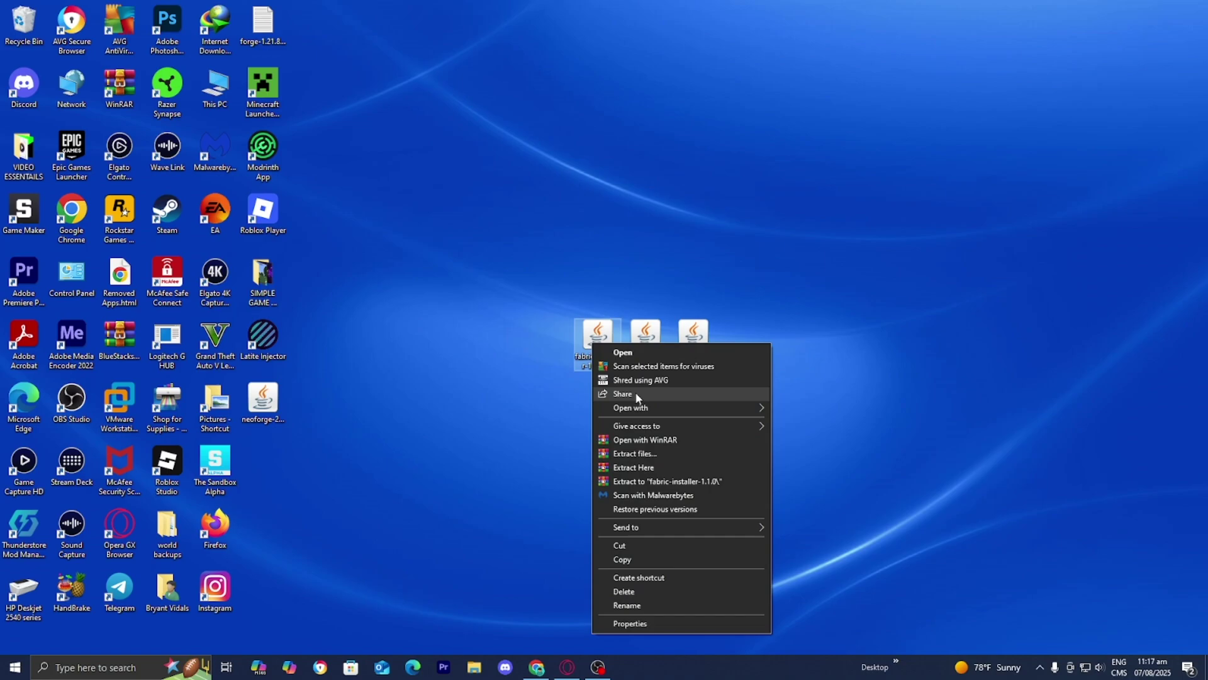
mouse_move(645, 409)
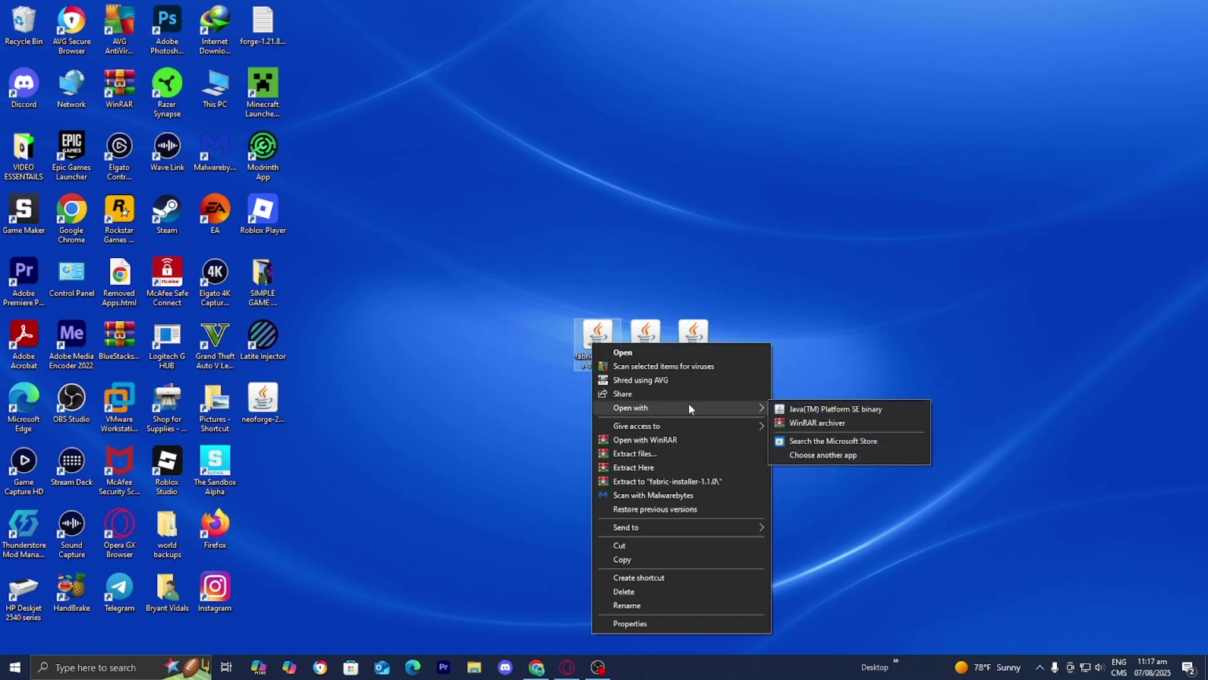
click(794, 416)
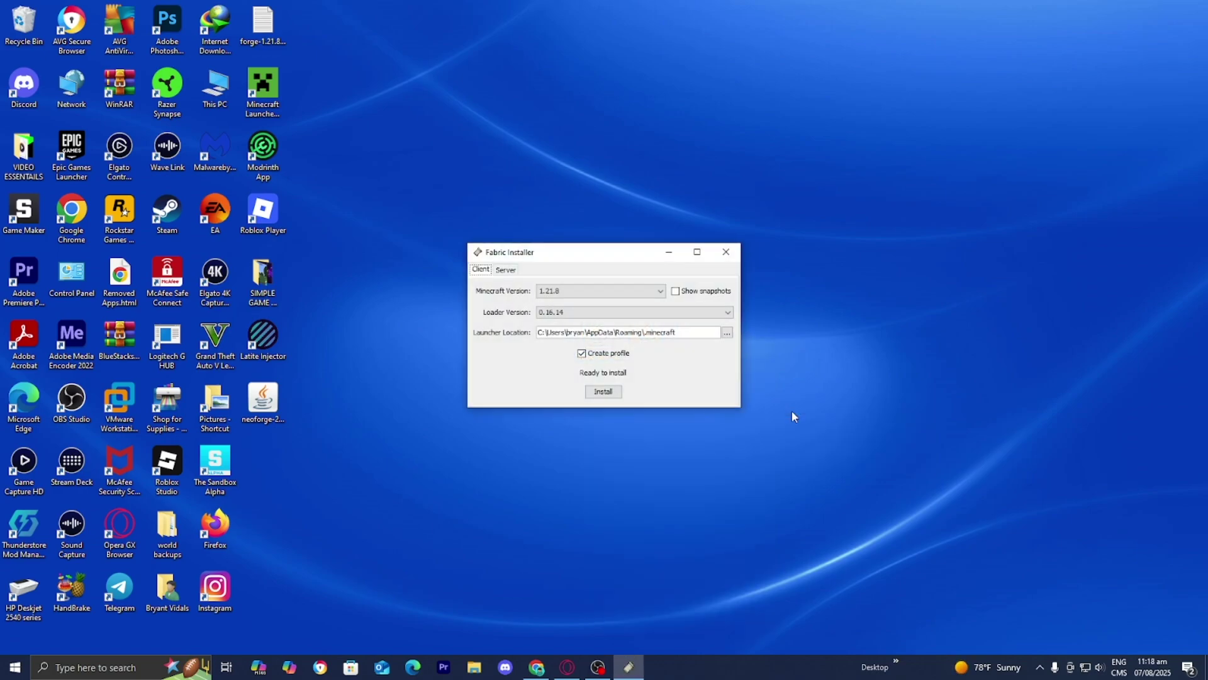
Keep Minecraft 1.21.8 selected, install Fabric Loader 0.16.14, and dismiss the success message.
click(569, 294)
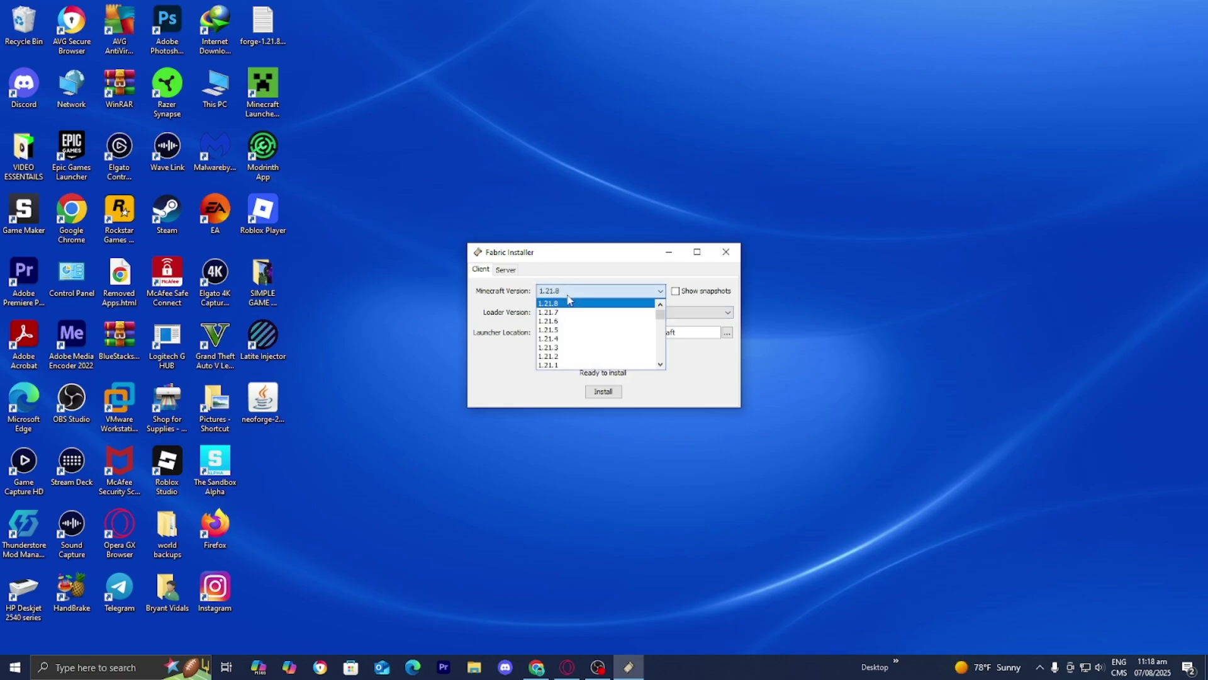
click(569, 296)
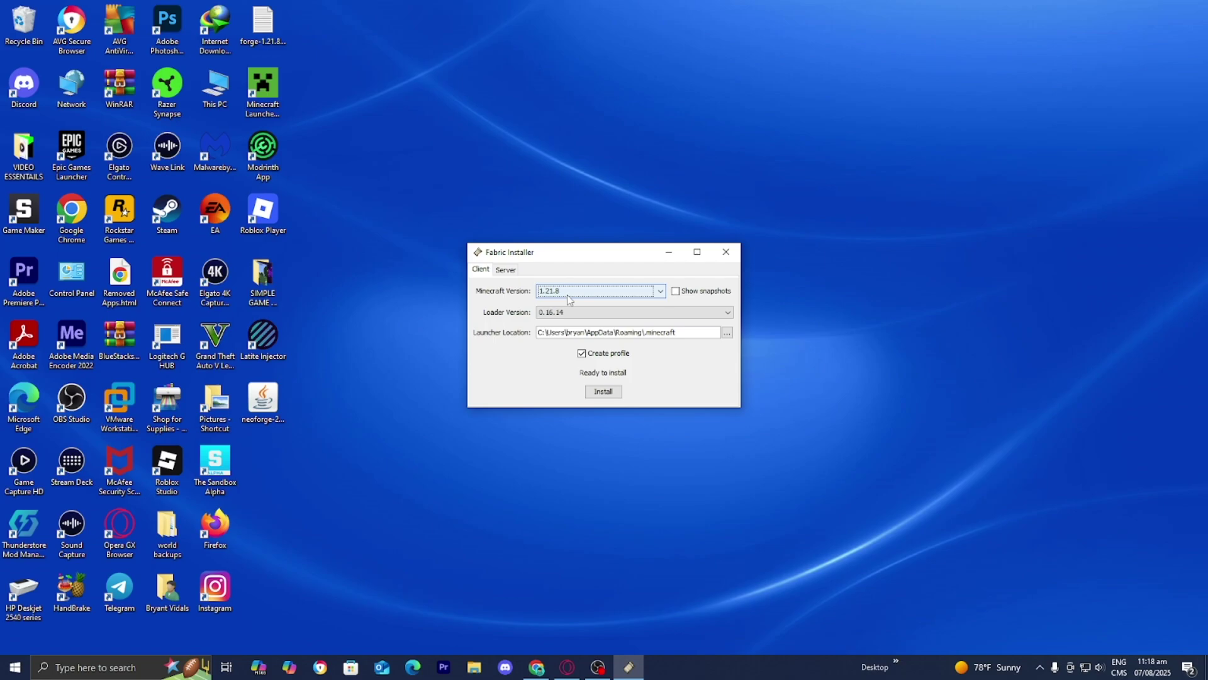
click(604, 393)
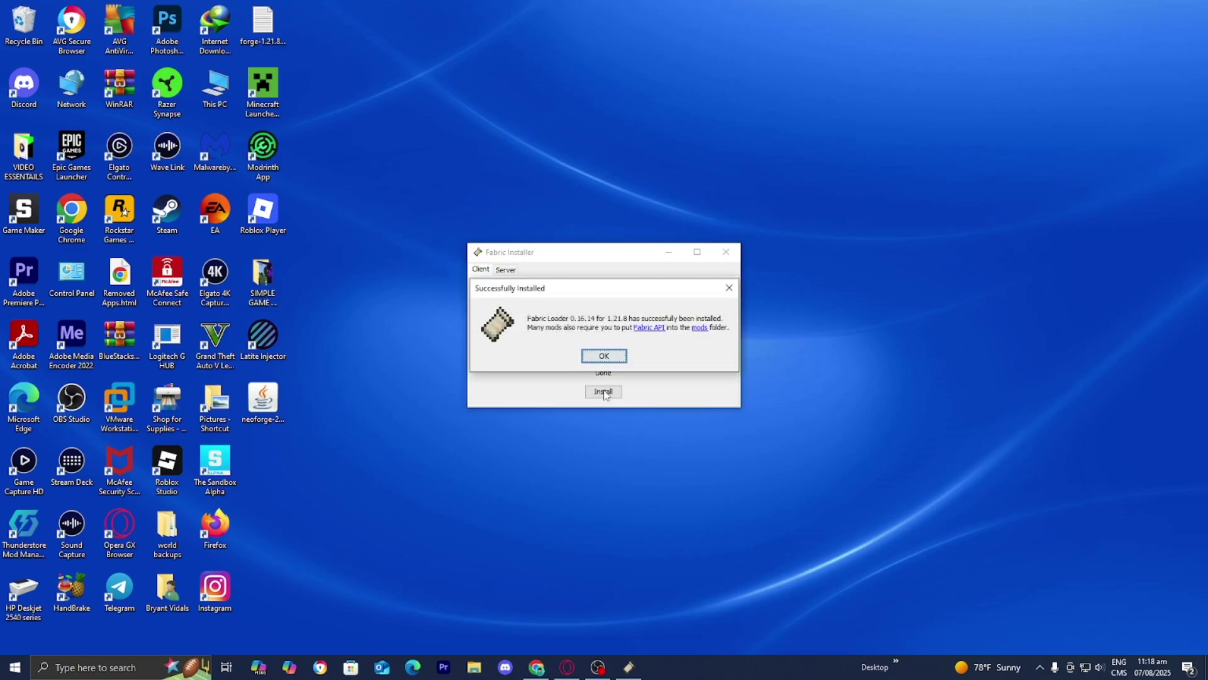
click(604, 357)
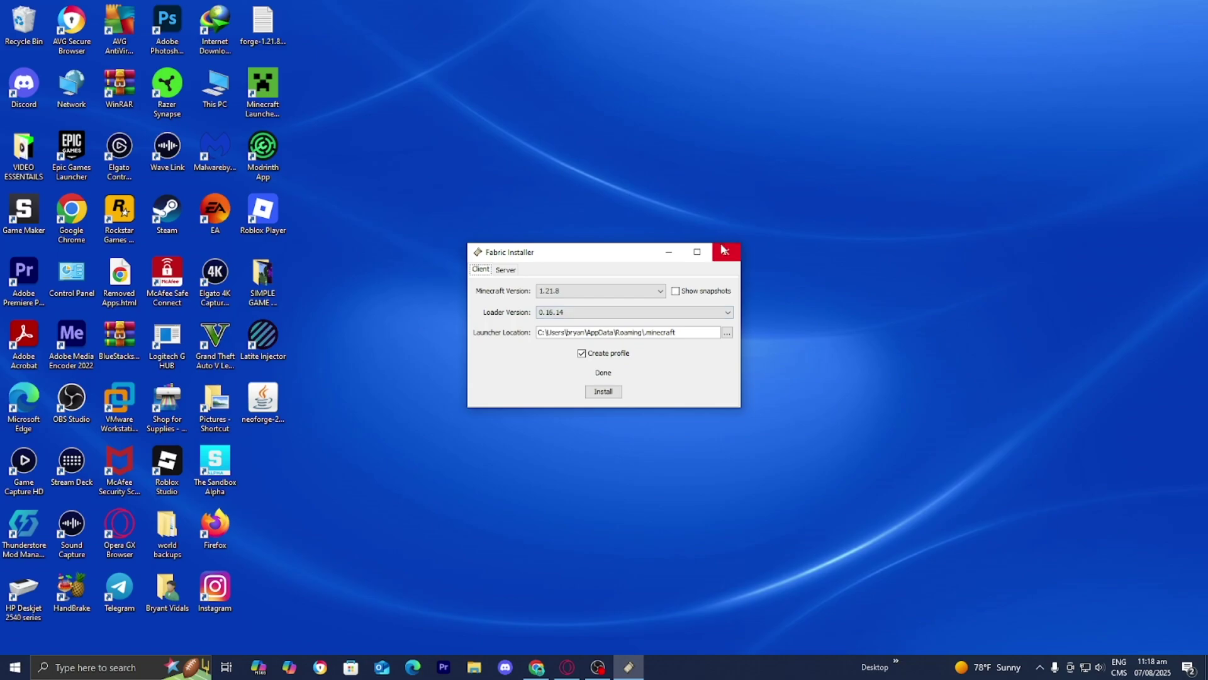